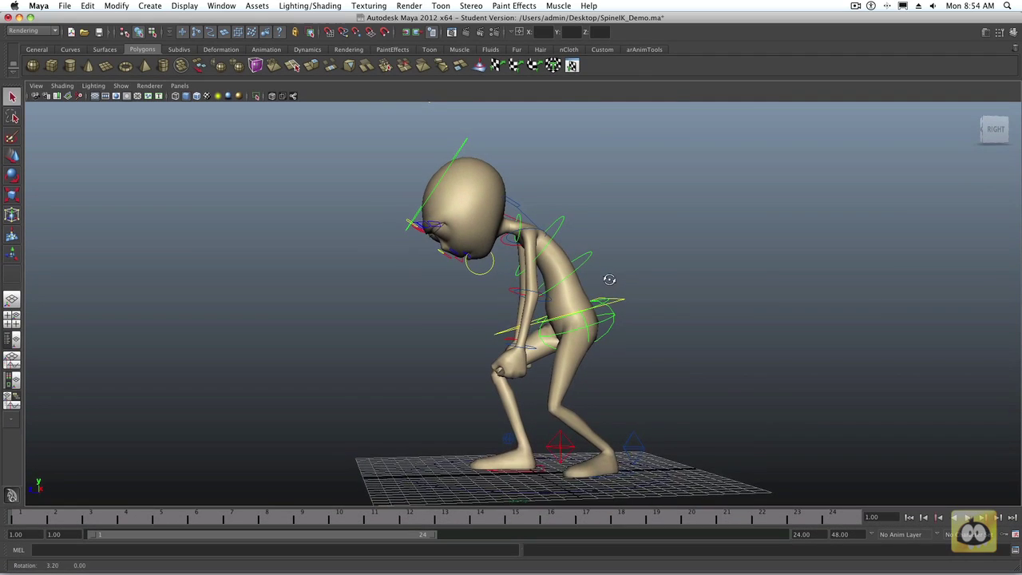
Step: Try rotating the middle spine control bish001_ac_C_spine_b slightly, and undo the rotation
alt+right_drag(604, 286, 682, 296)
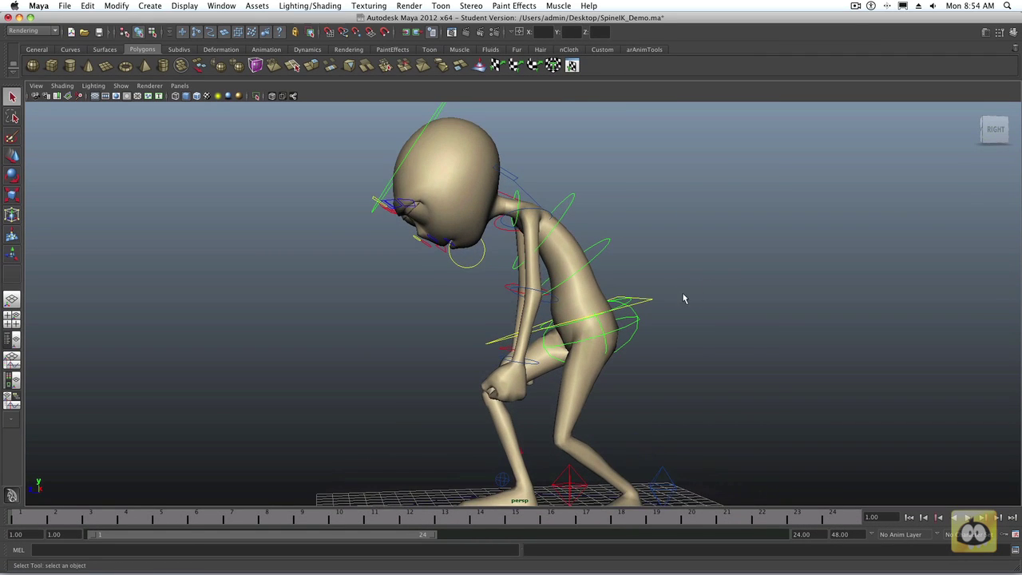
alt+drag(681, 296, 636, 282)
click(597, 244)
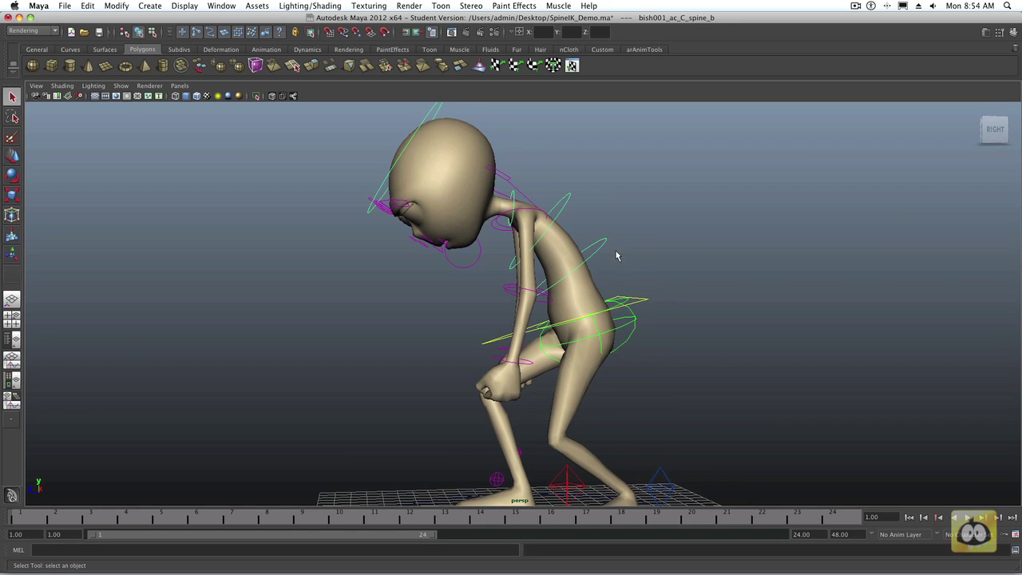
key(e)
drag(551, 228, 534, 234)
key(ctrl+z)
key(ctrl+z)
key(ctrl+z)
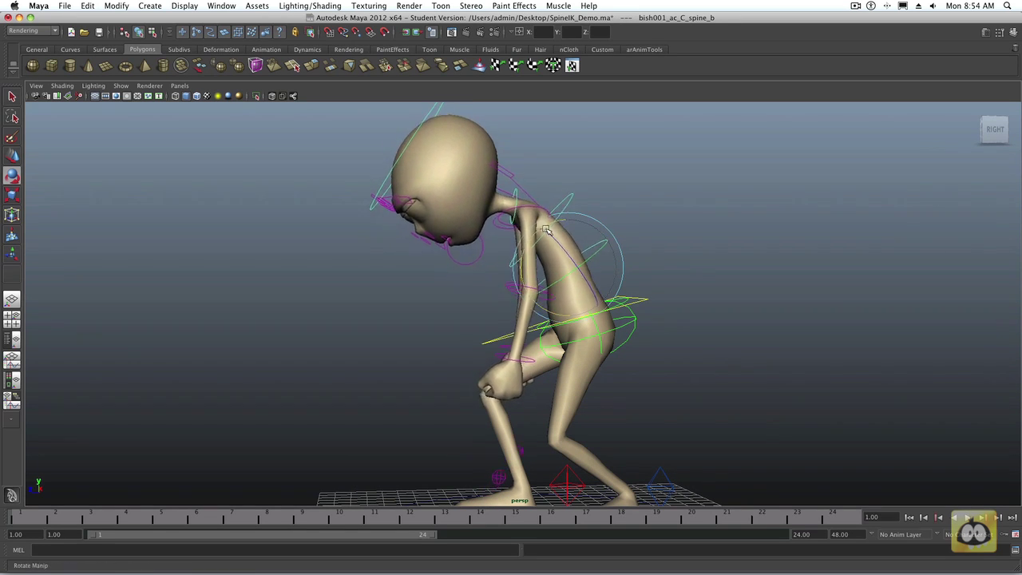
Step: Try moving the middle spine control slightly towards the character's back, and undo the move
key(w)
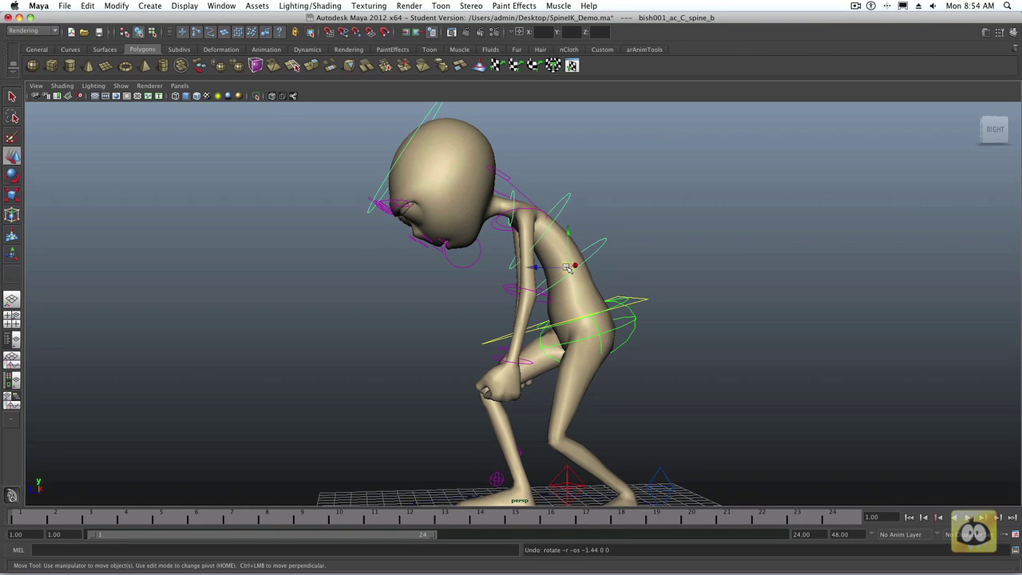
drag(566, 270, 569, 270)
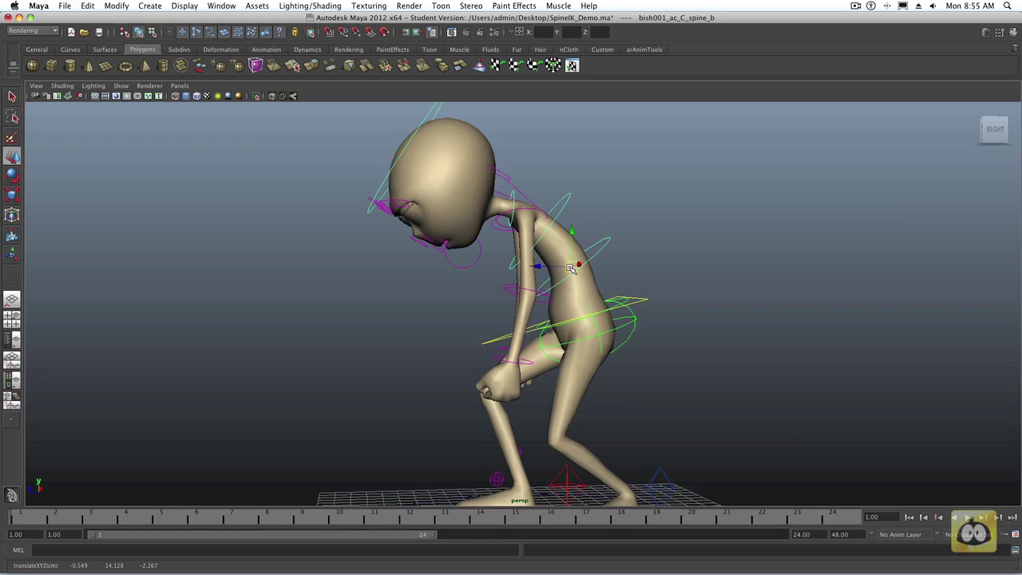
key(ctrl+z)
Step: Show the Channel Box and rotate the middle spine control forward to about 29.76 degrees on X
click(1013, 33)
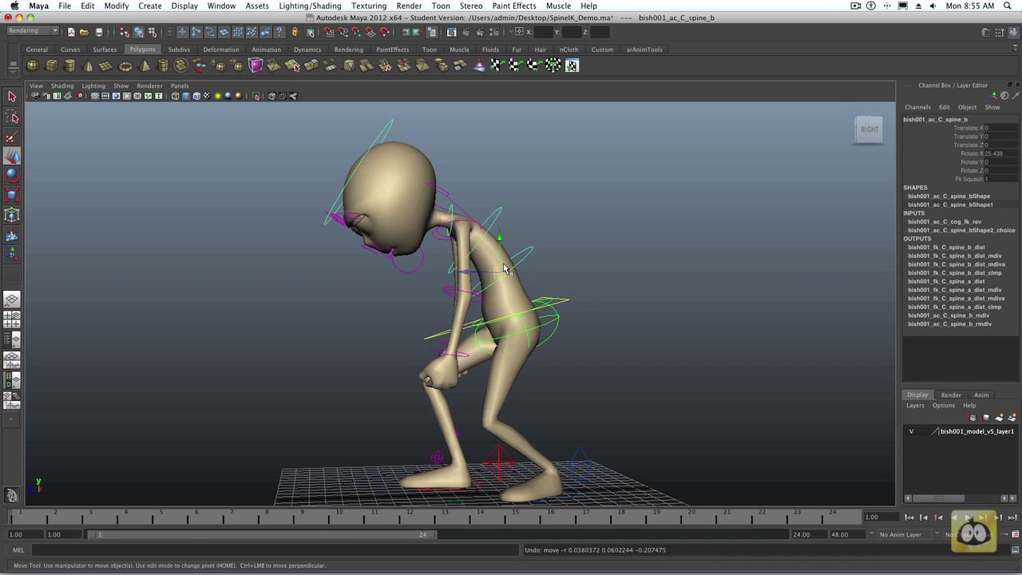
mouse_move(503, 268)
alt+mouse_down()
mouse_move(551, 263)
mouse_move(491, 271)
mouse_move(504, 269)
alt+mouse_up()
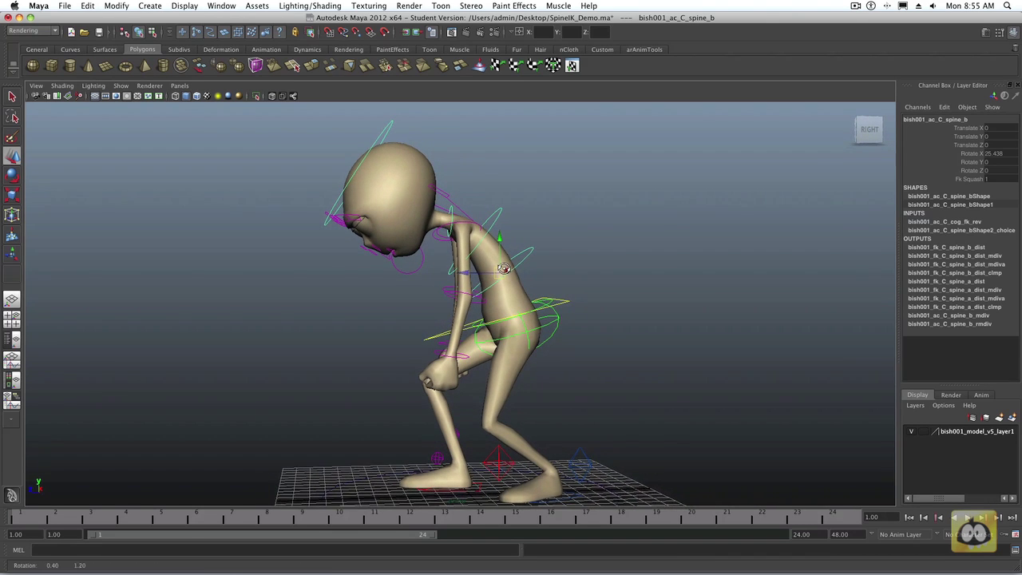
alt+right_drag(504, 272, 575, 285)
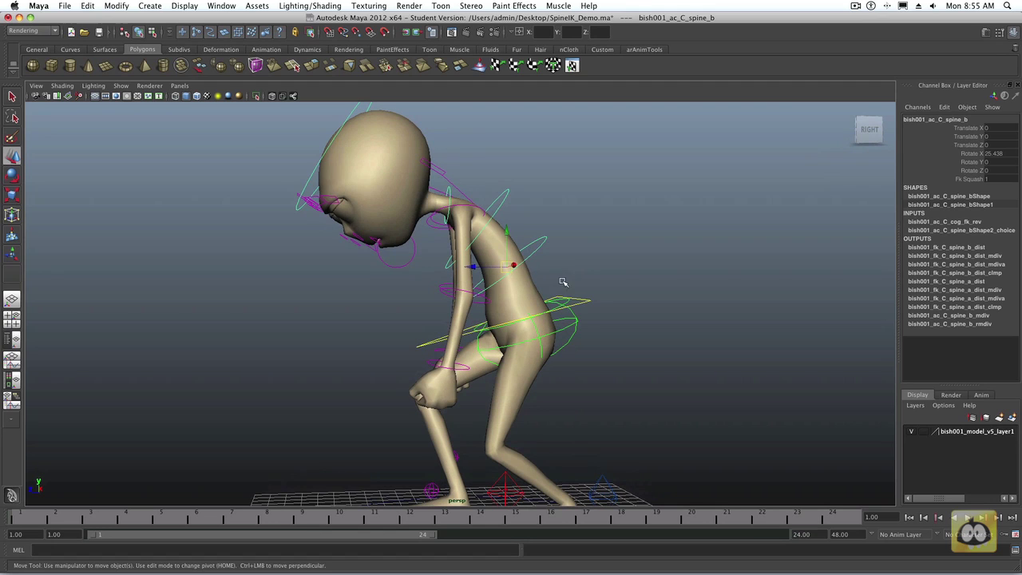
key(e)
drag(487, 230, 479, 228)
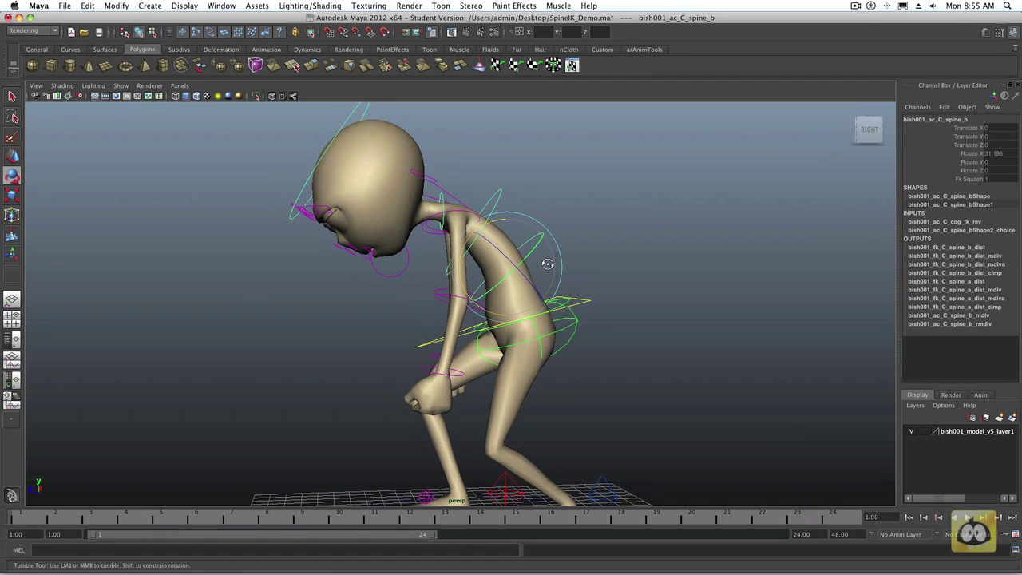
alt+drag(547, 264, 556, 263)
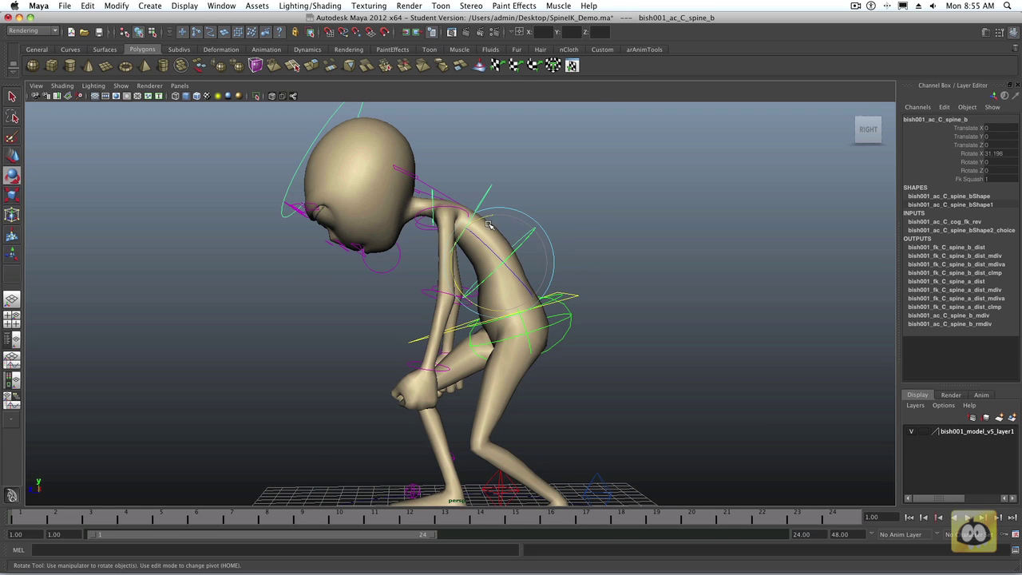
drag(484, 217, 514, 235)
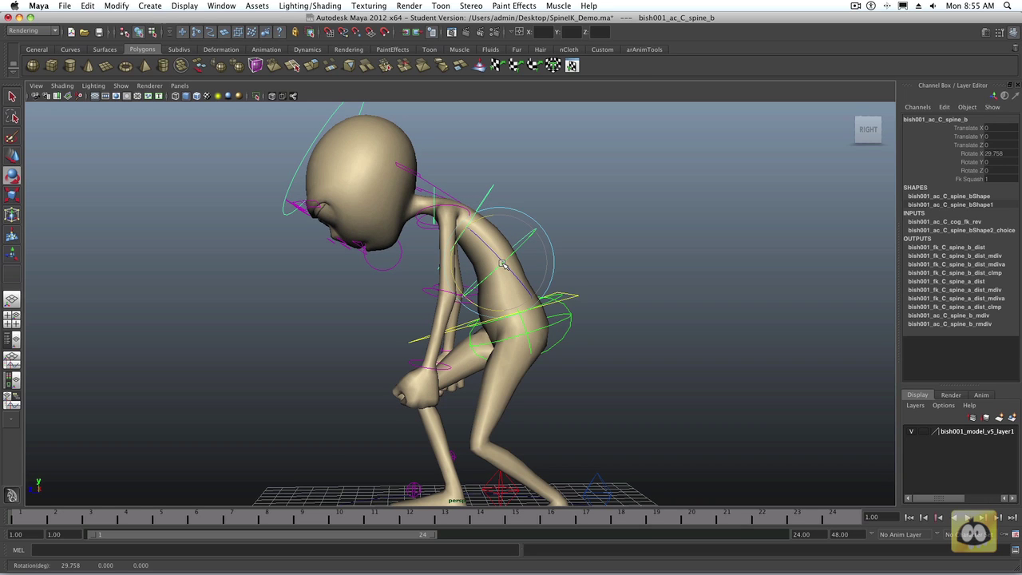
mouse_move(503, 265)
mouse_down()
mouse_move(487, 240)
mouse_move(508, 281)
mouse_up()
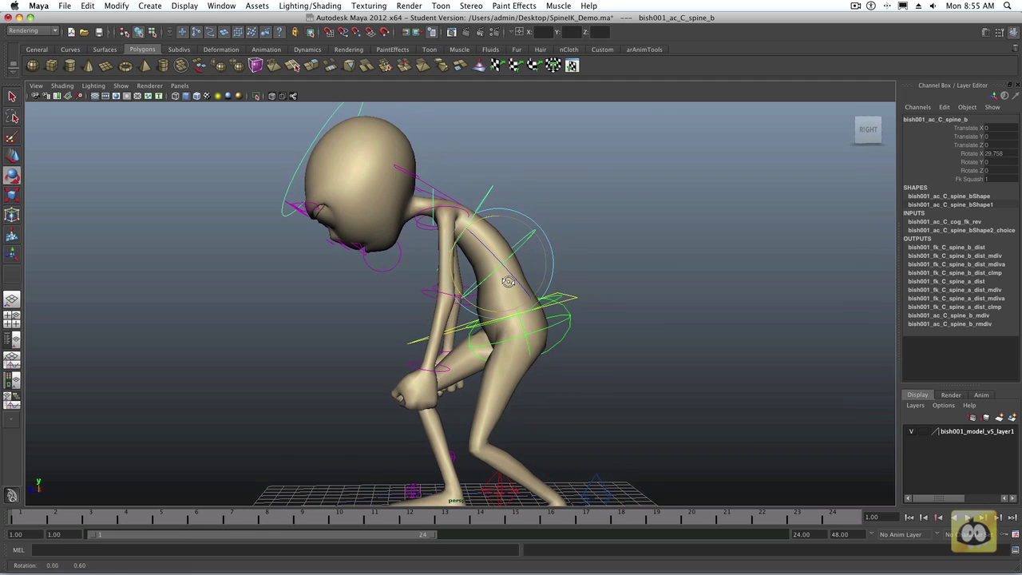
Step: Select bish001_fk_C_pelvis_ctrl and move it freely to about X 0.015, Y -0.354, Z 0.302, undoing the excess move
click(564, 309)
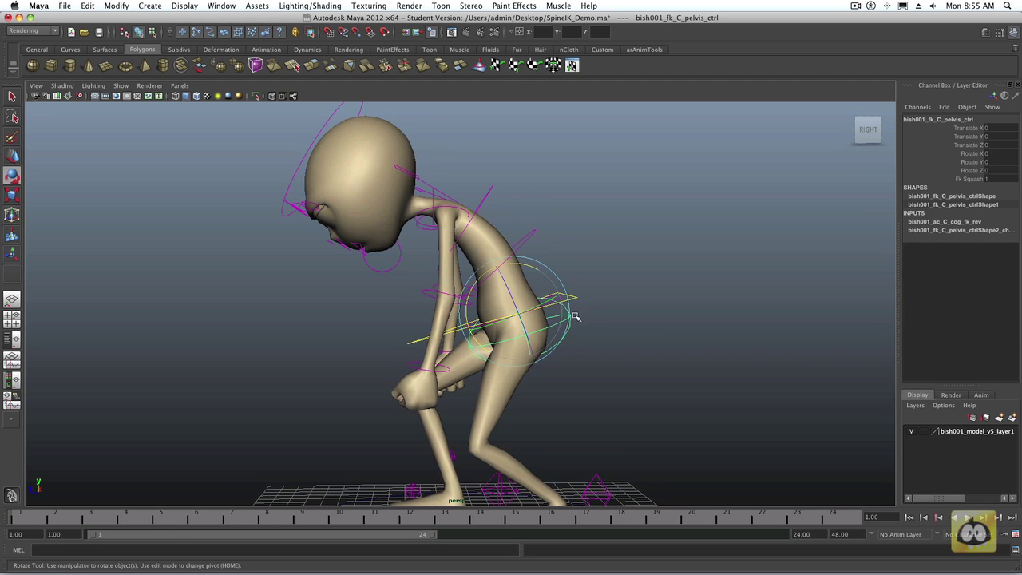
click(578, 319)
click(566, 321)
key(w)
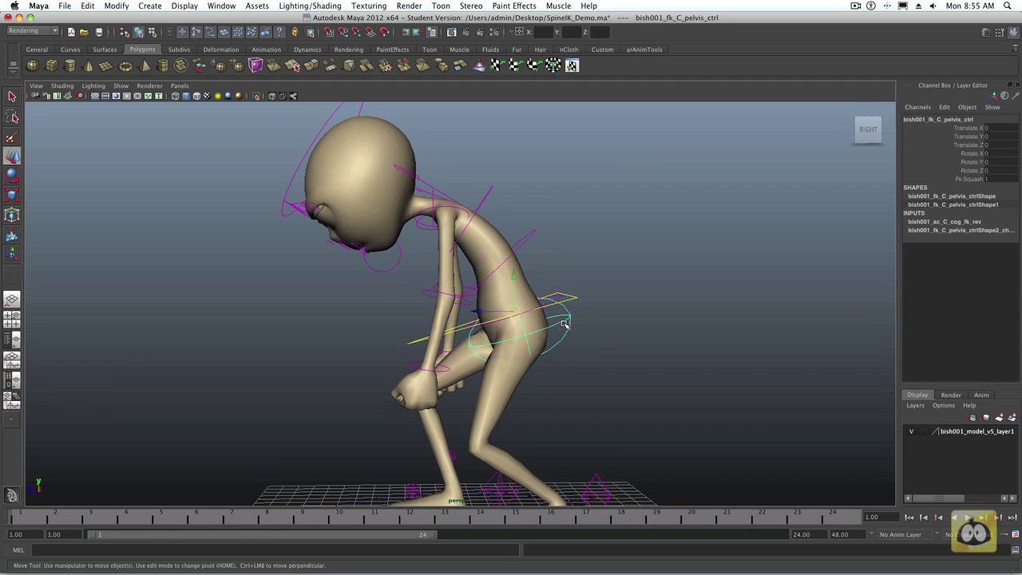
drag(515, 312, 613, 342)
drag(555, 318, 551, 323)
alt+right_drag(551, 322, 630, 321)
alt+drag(630, 322, 594, 337)
key(ctrl+z)
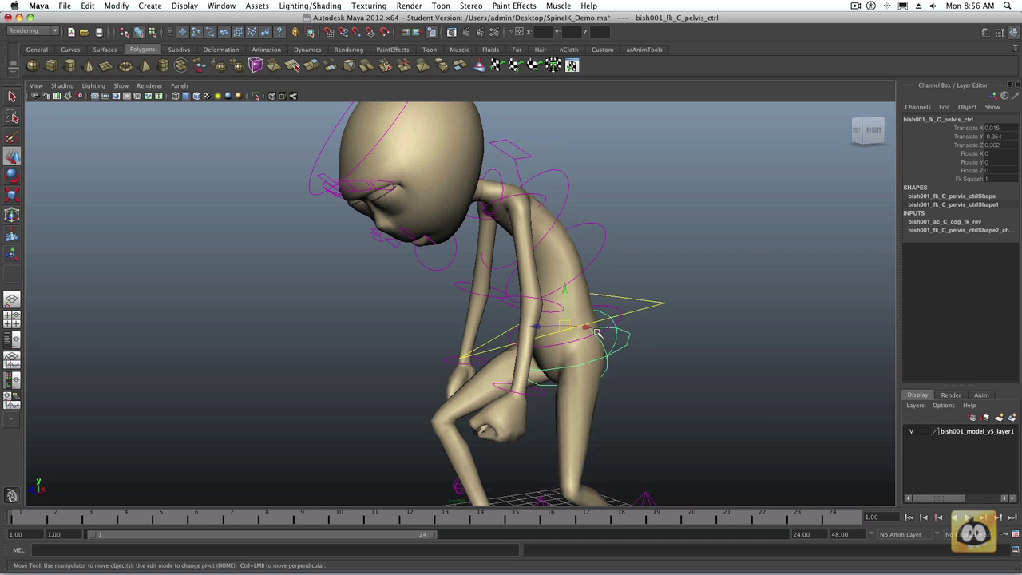
Step: Try rotating the pelvis control to 19.8 degrees on X and shifting it backwards, and undo both changes
alt+drag(595, 332, 573, 323)
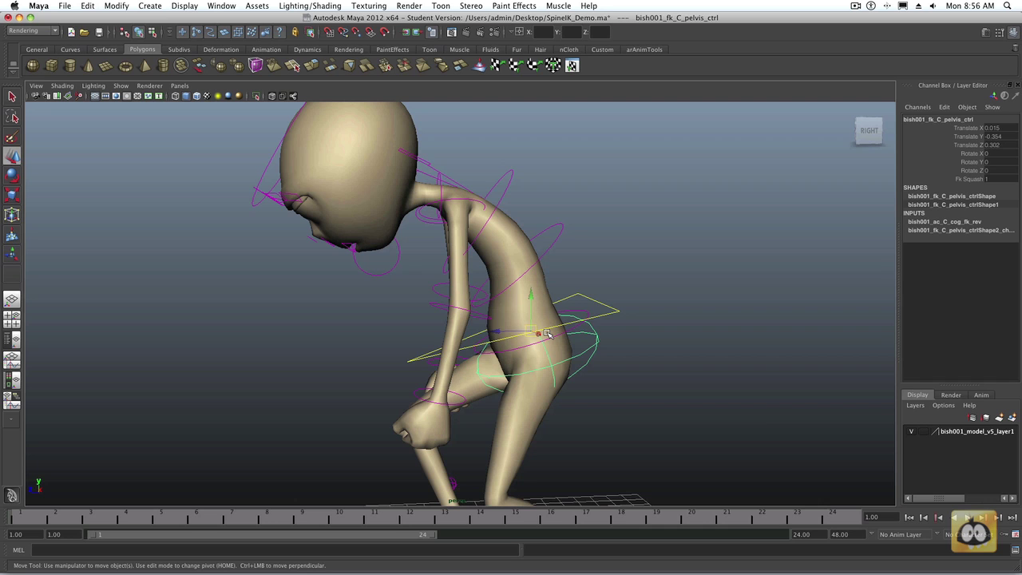
scroll(547, 333, up, 2)
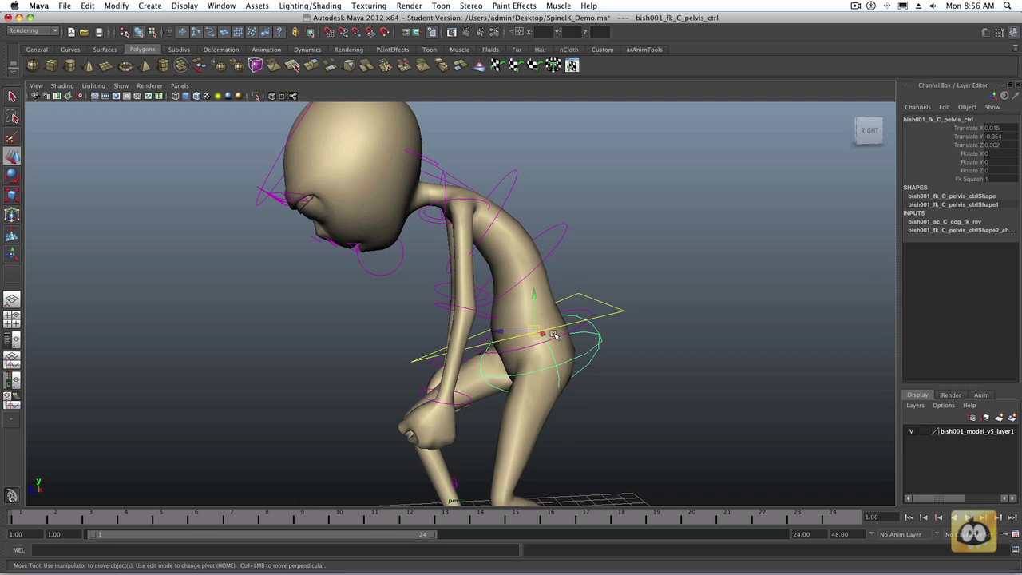
scroll(591, 337, down, 1)
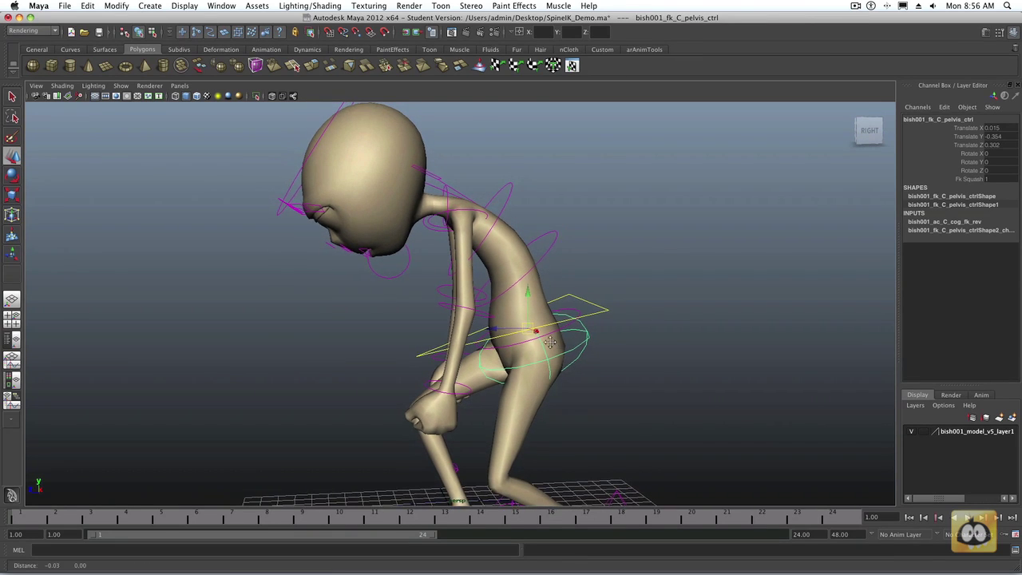
scroll(551, 343, down, 1)
scroll(551, 339, down, 2)
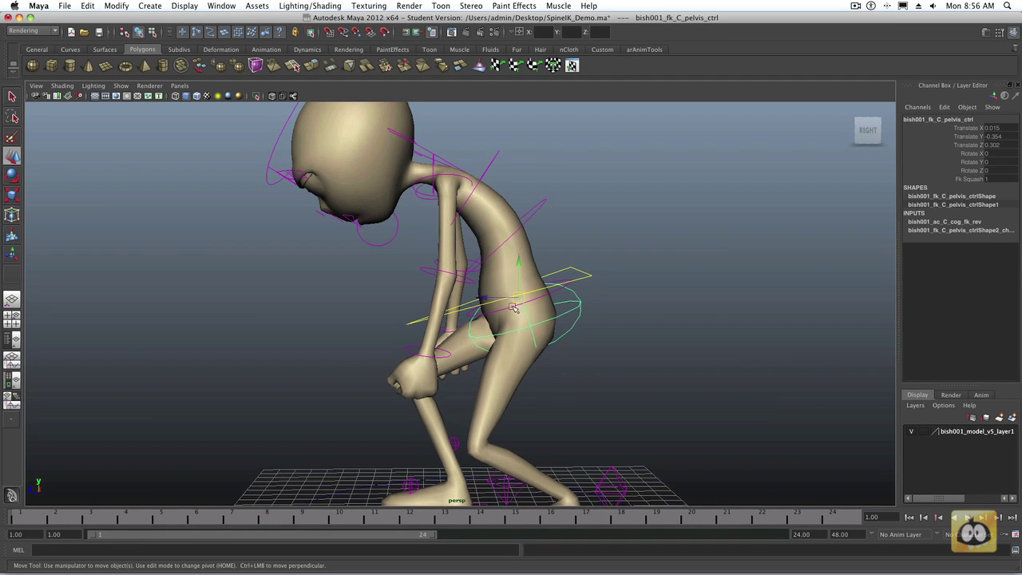
key(e)
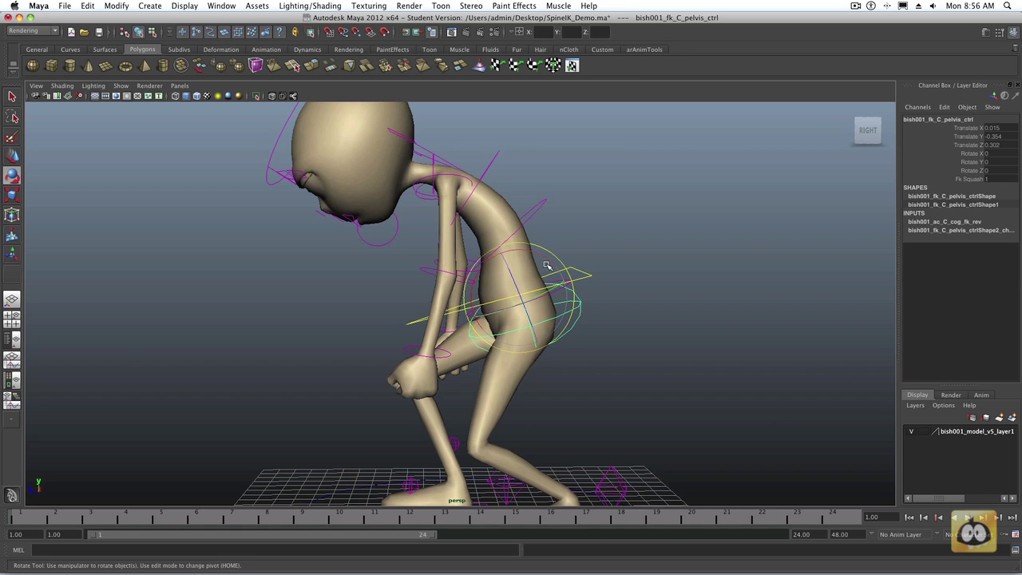
drag(546, 263, 576, 280)
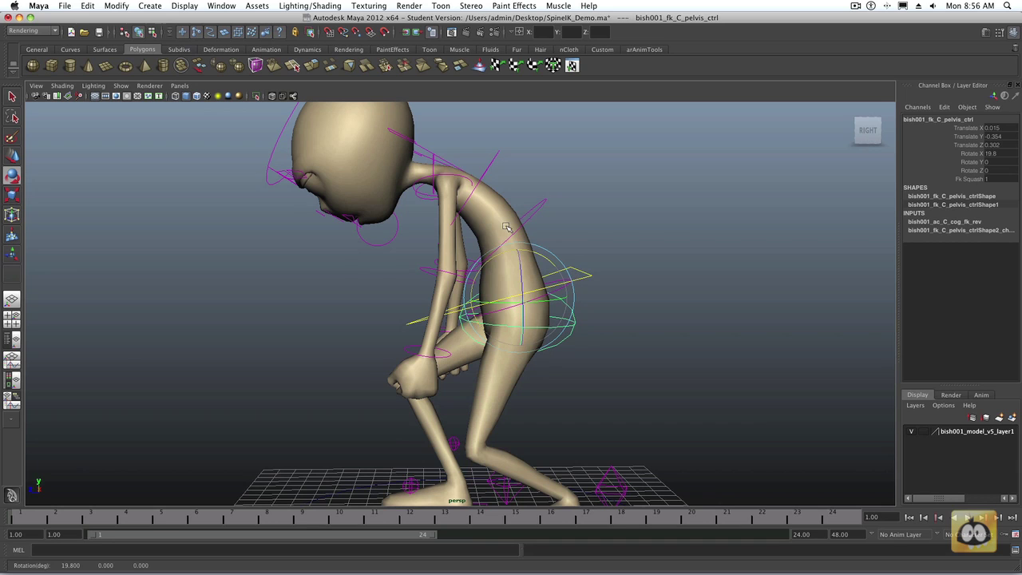
key(w)
drag(518, 293, 526, 292)
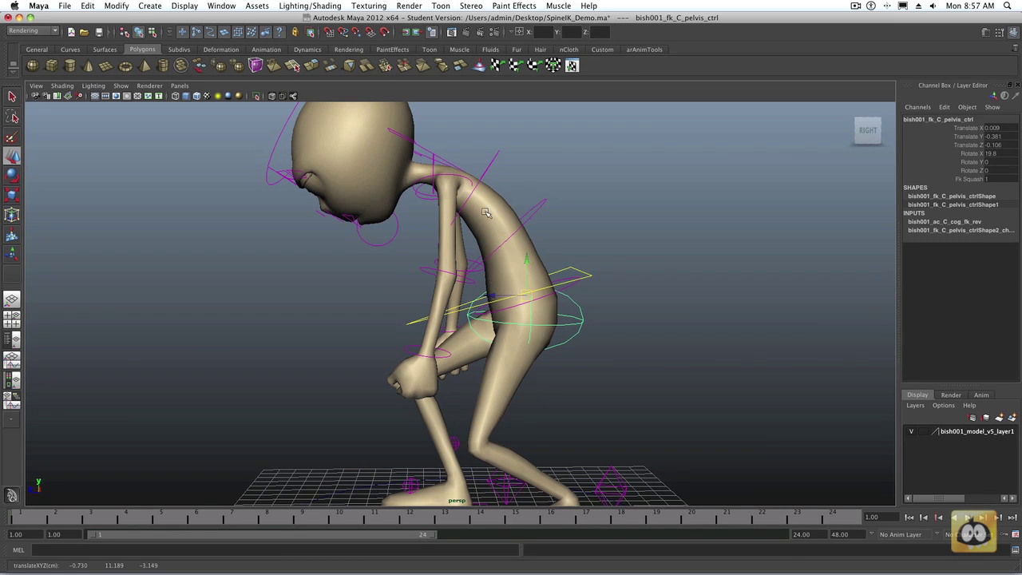
key(z)
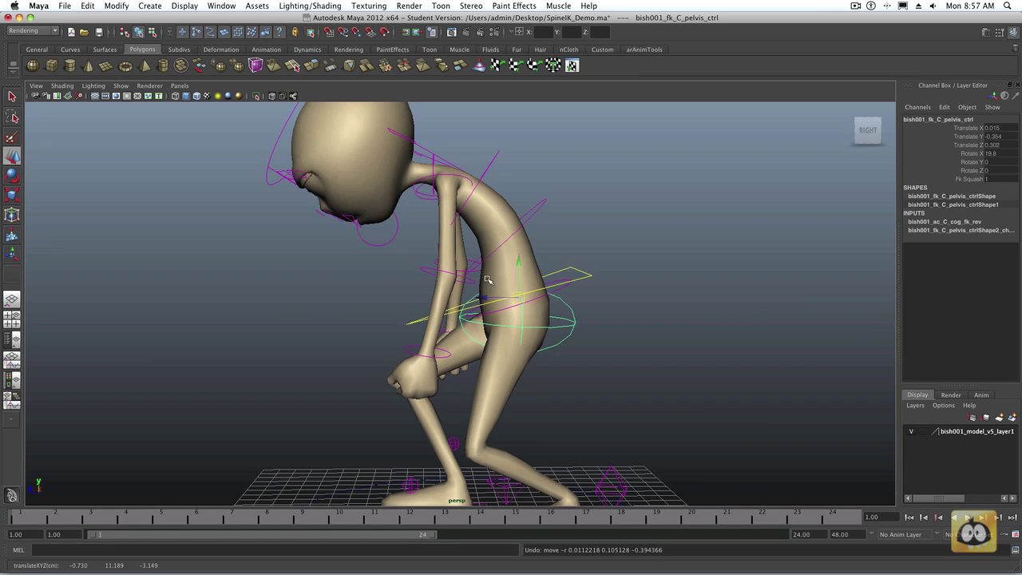
key(z)
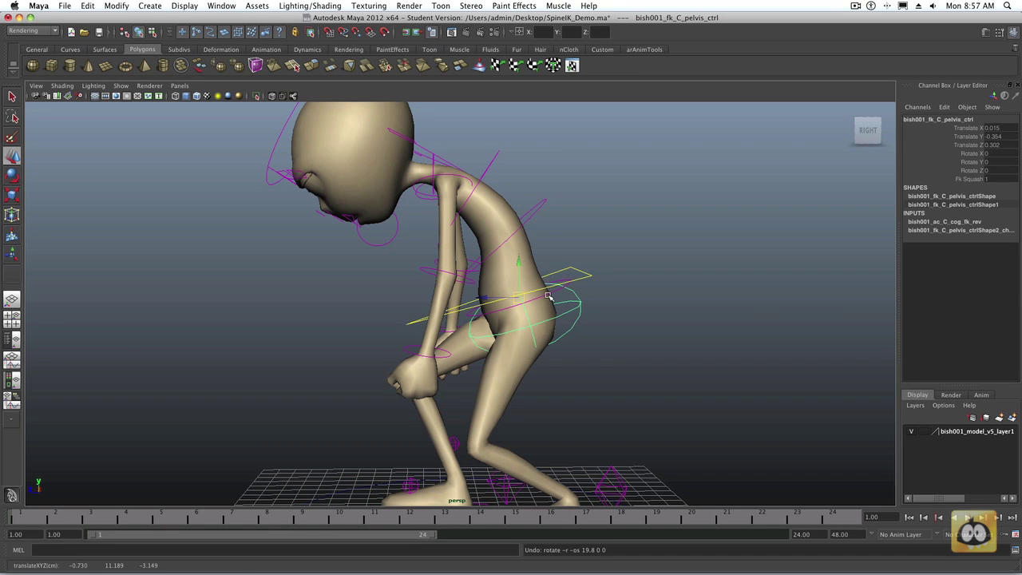
Step: Rotate the pelvis control to about 20.45 degrees on X and move it back to about Y -0.9, Z -1.3
key(e)
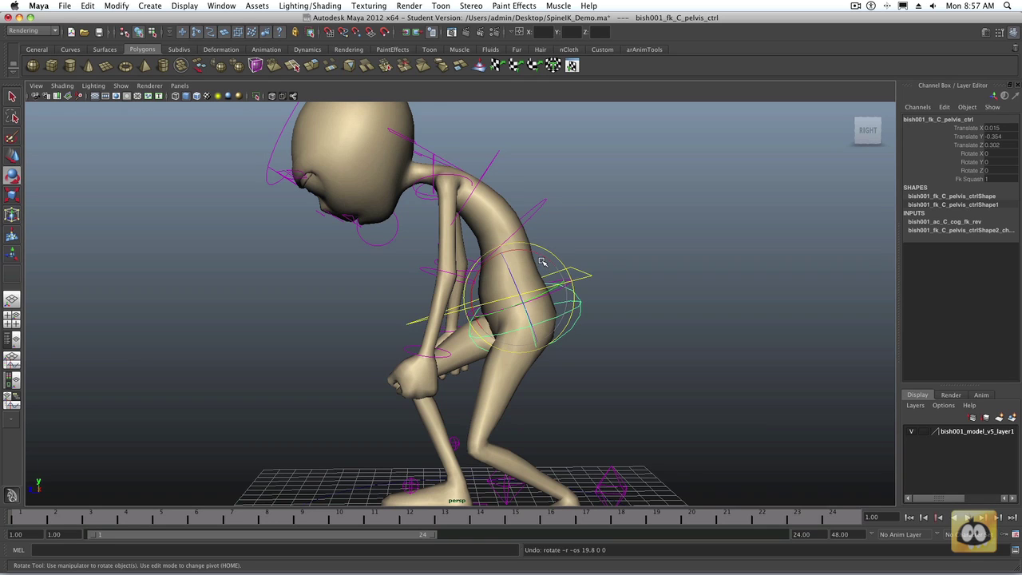
drag(541, 262, 562, 277)
key(w)
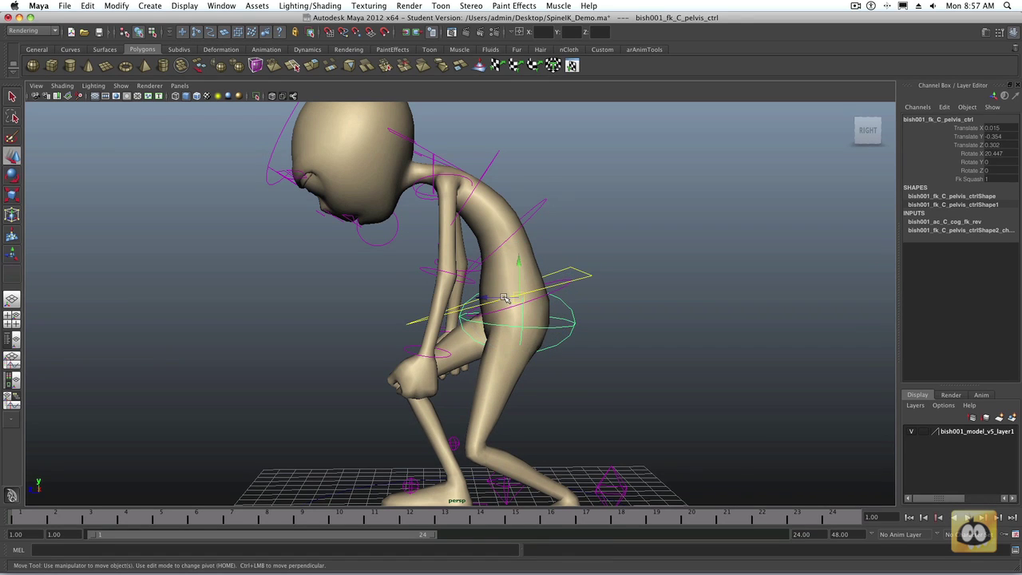
drag(505, 298, 511, 298)
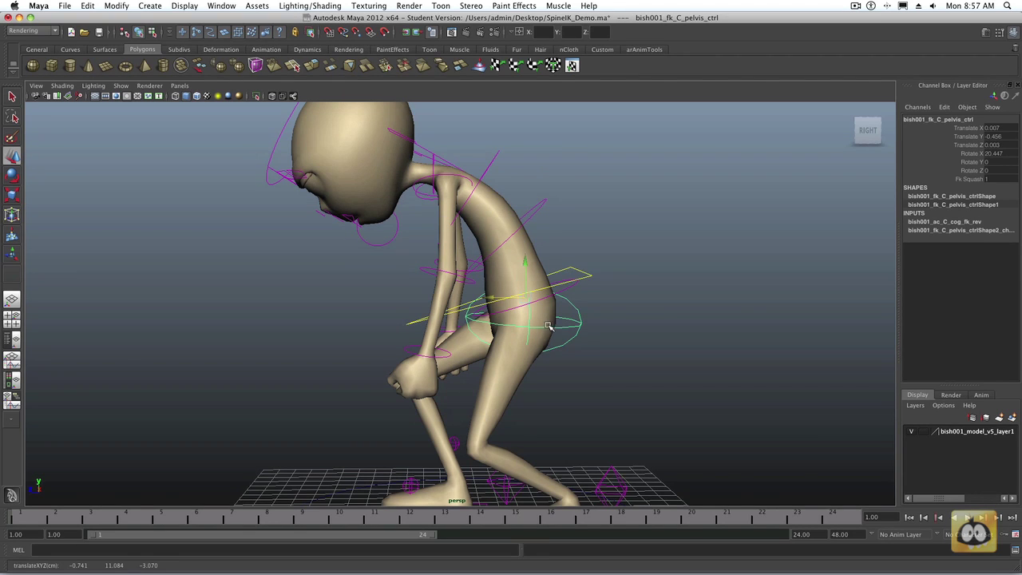
alt+drag(497, 310, 562, 306)
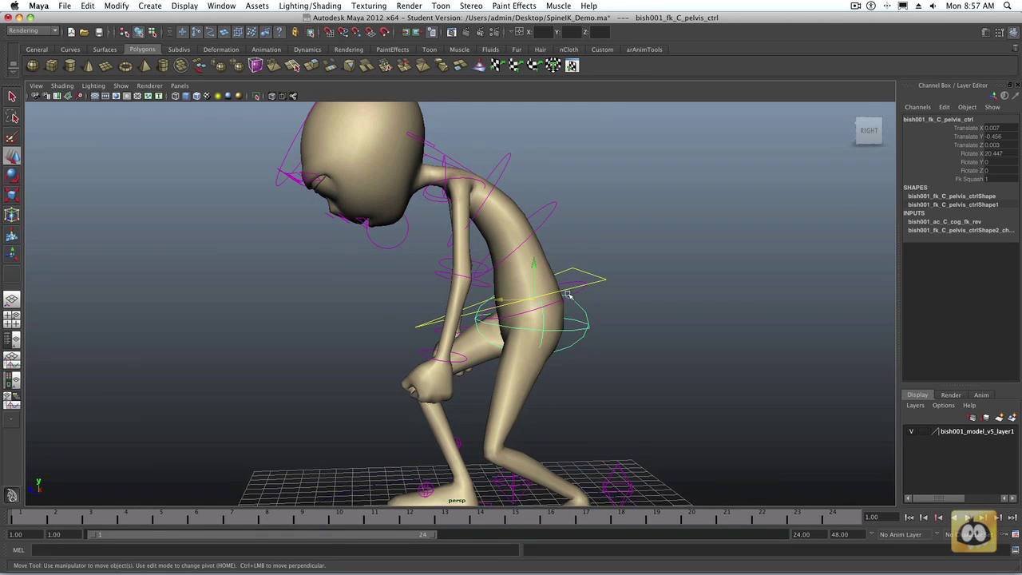
alt+drag(567, 294, 544, 300)
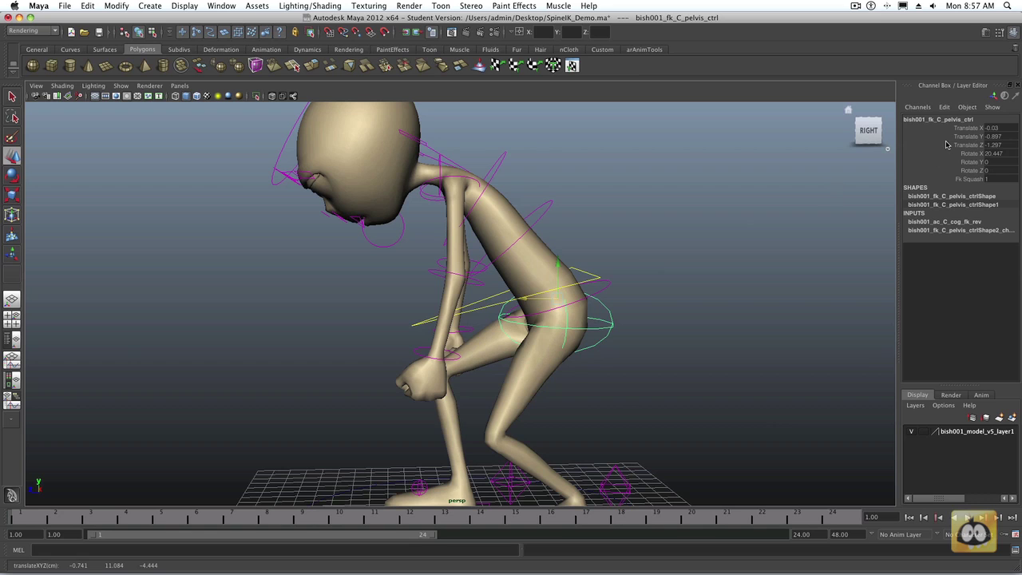
Step: Set the pelvis control's Translate X, Y and Z values to 0
drag(999, 132, 999, 145)
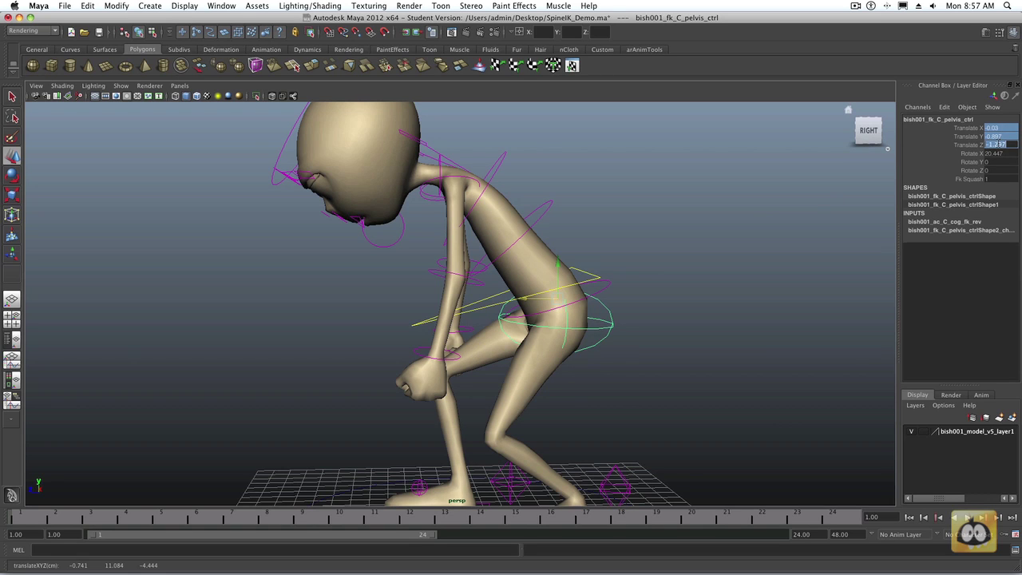
text(0)
key(Return)
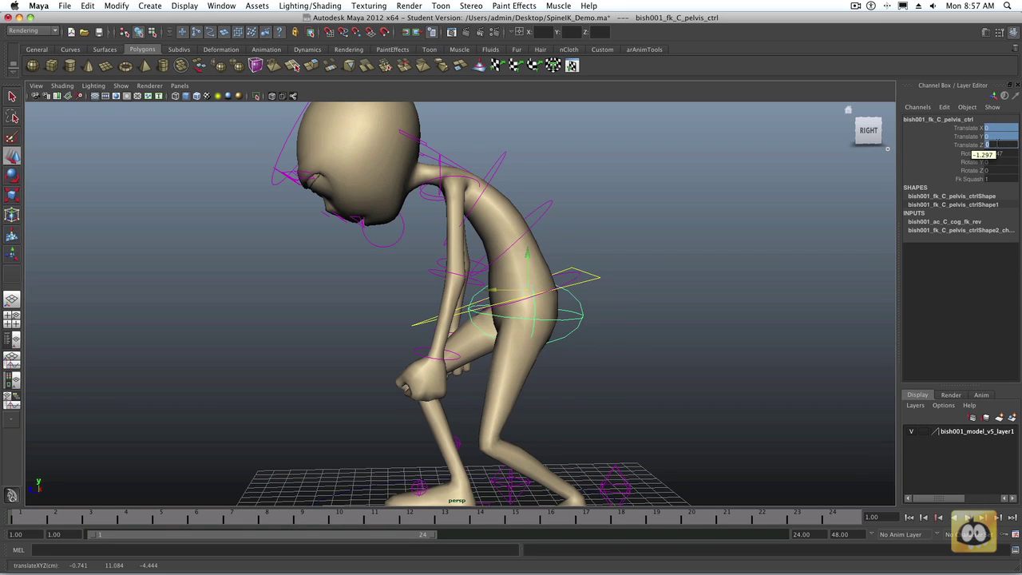
click(789, 227)
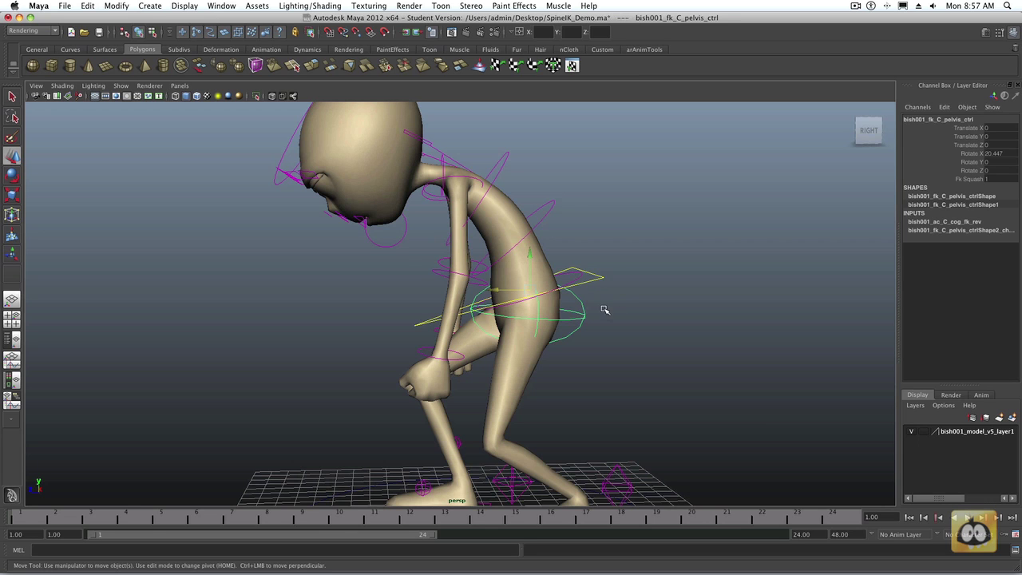
Step: Move the pelvis control backwards to about X -0.043, Y -0.51, Z -1.501 and inspect the pose from the front and side
drag(513, 288, 545, 286)
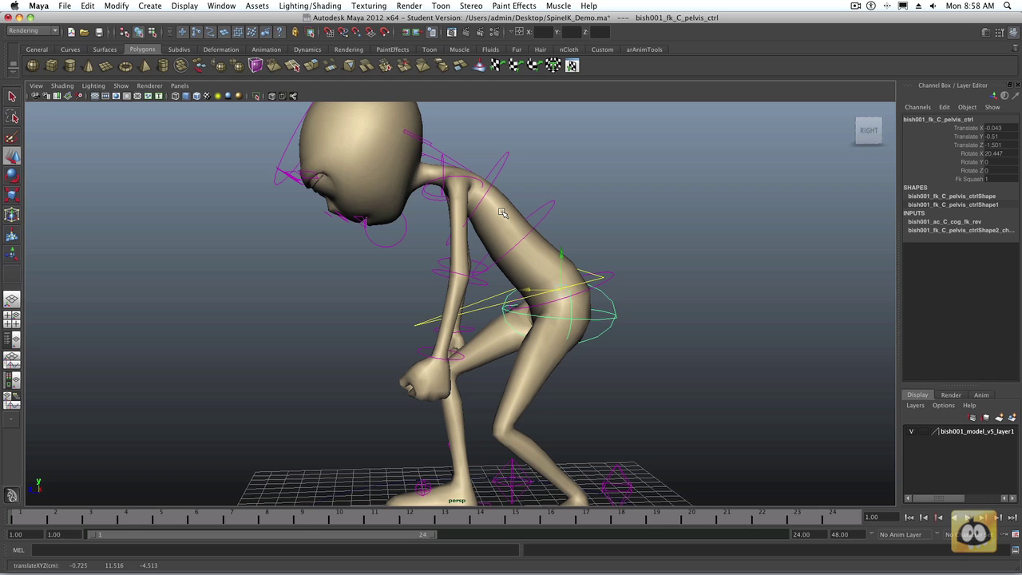
alt+drag(630, 271, 680, 267)
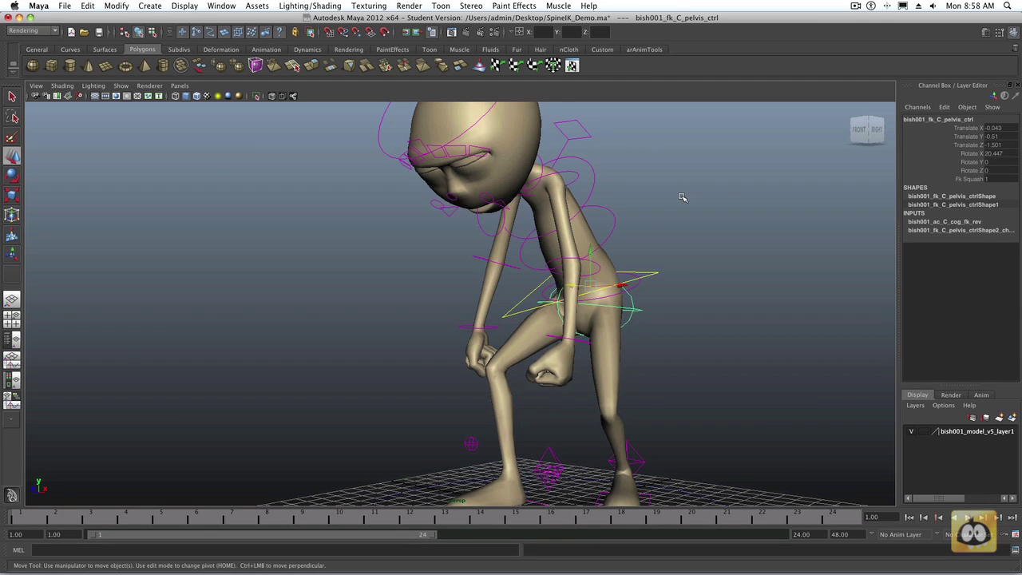
alt+drag(719, 239, 672, 242)
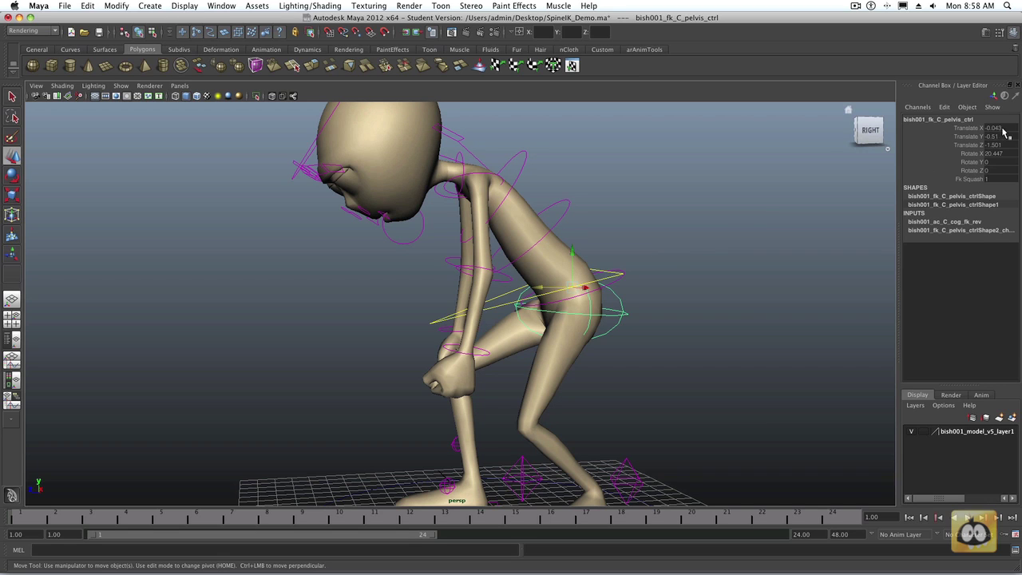
Step: Reset the pelvis control's translation to 0 on all three axes, keeping its rotation, and clear the selection
drag(997, 130, 1004, 145)
text(0)
key(Return)
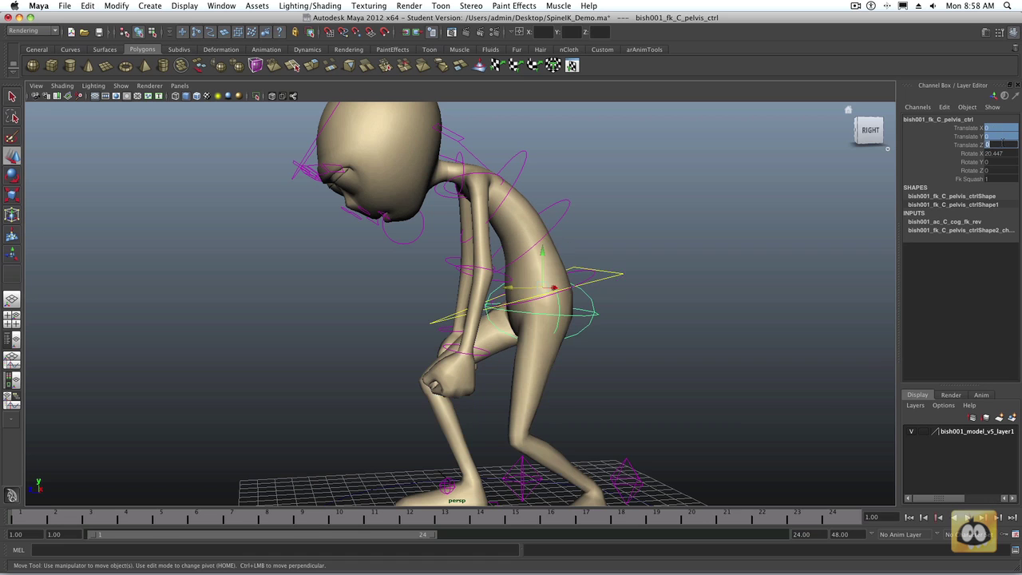
click(742, 206)
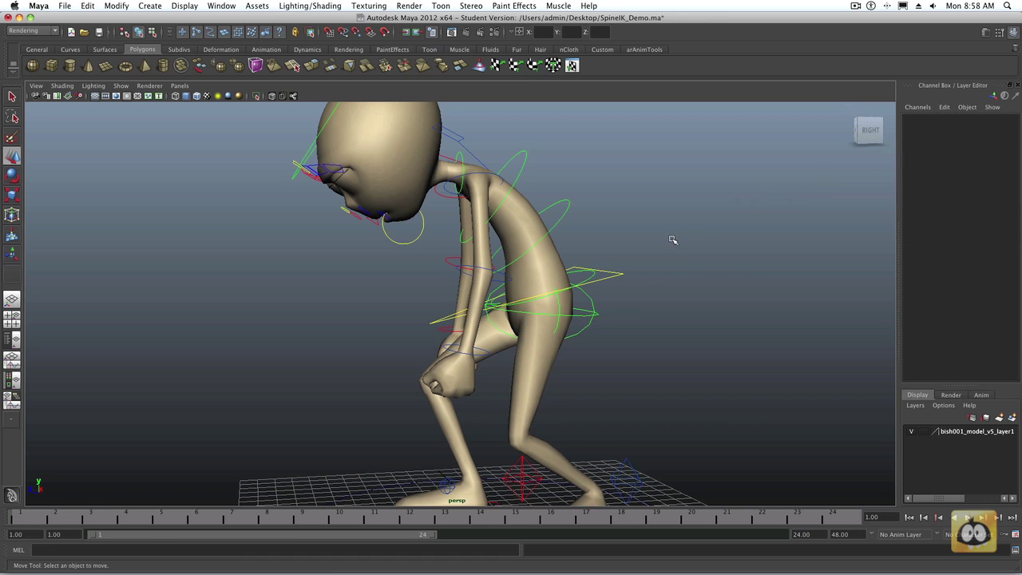
Step: Try shifting the spine_b control freely and along Translate Z only, and undo both moves
alt+drag(670, 239, 645, 247)
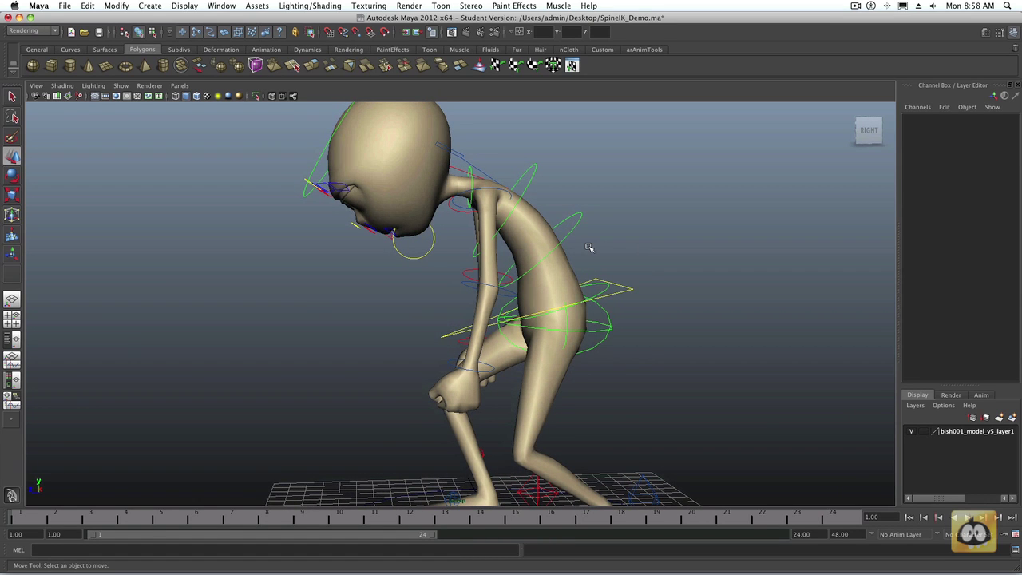
alt+drag(588, 248, 511, 249)
click(561, 227)
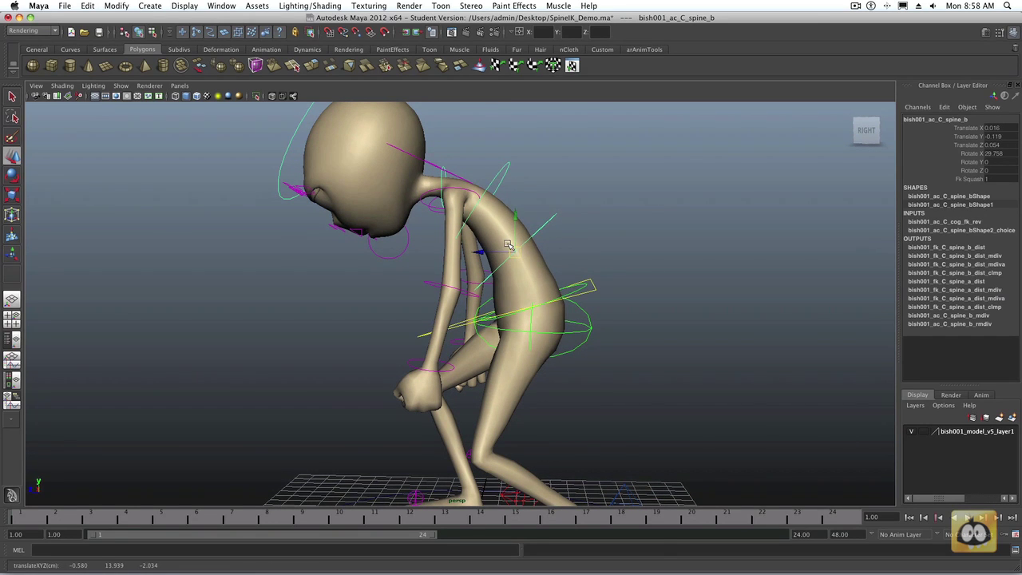
key(z)
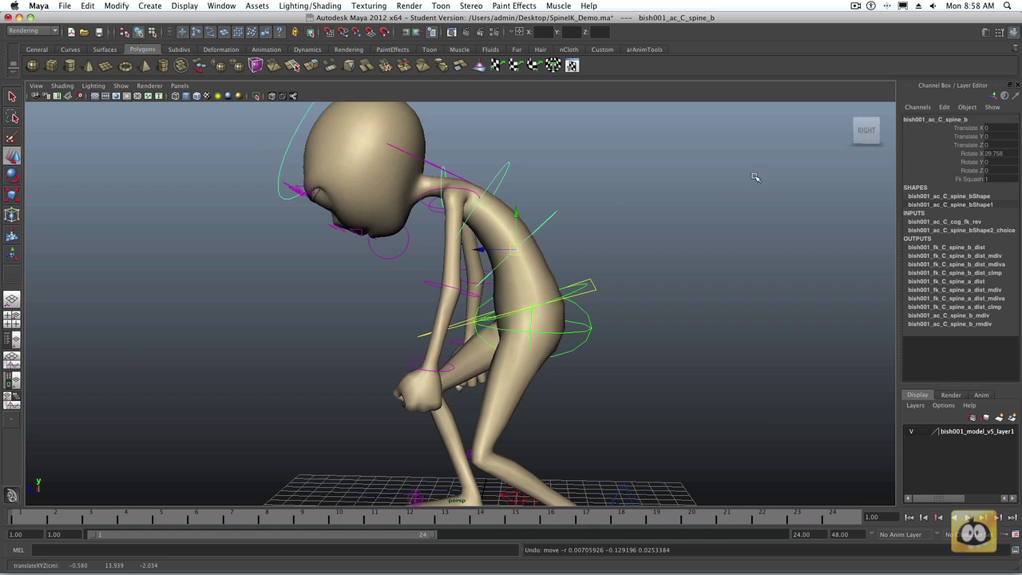
click(967, 144)
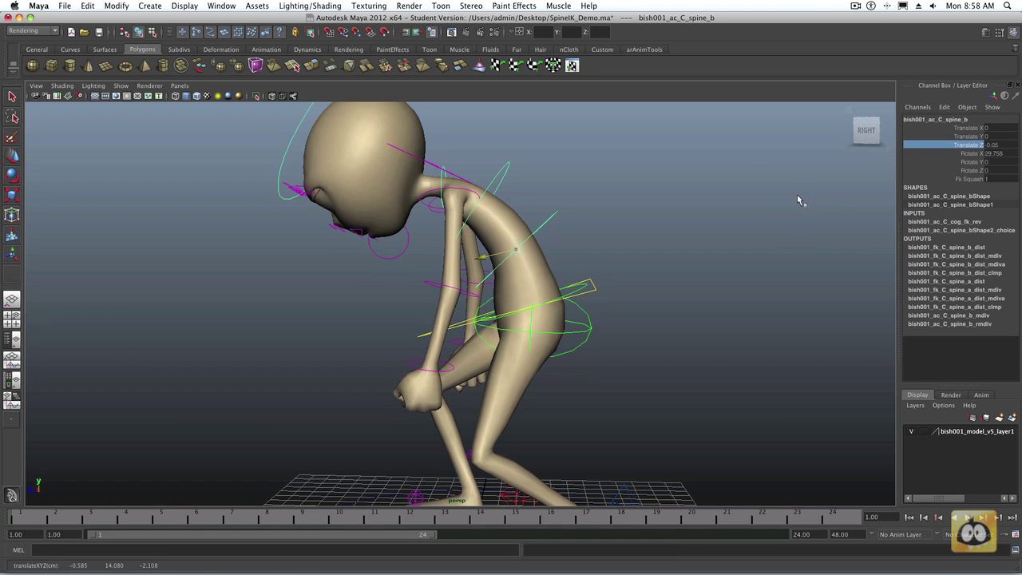
middle_drag(797, 194, 778, 205)
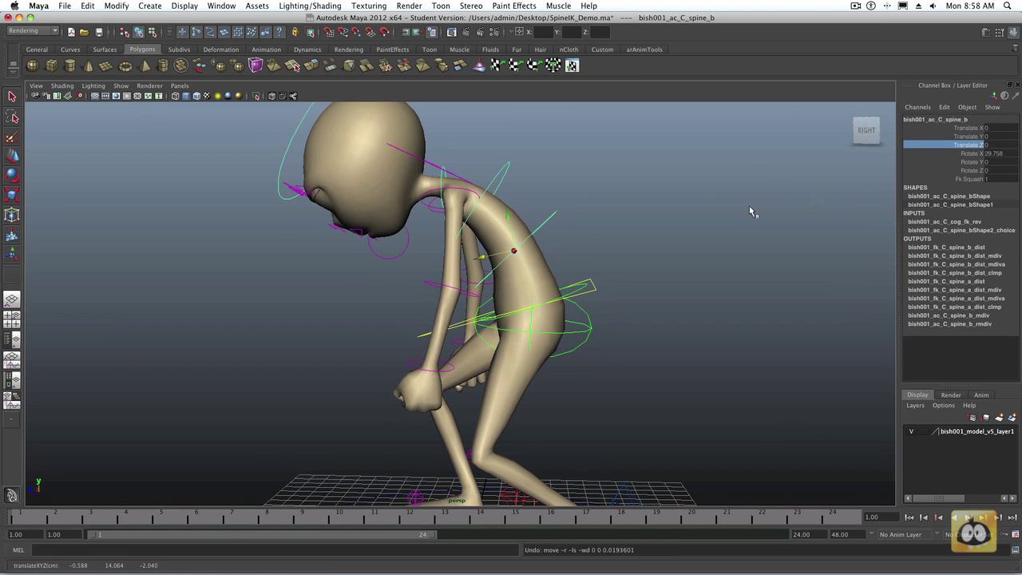
Step: Deselect the spine_b control and inspect the whole hunched character from the side
click(676, 240)
alt+drag(675, 239, 659, 263)
alt+right_drag(660, 264, 523, 293)
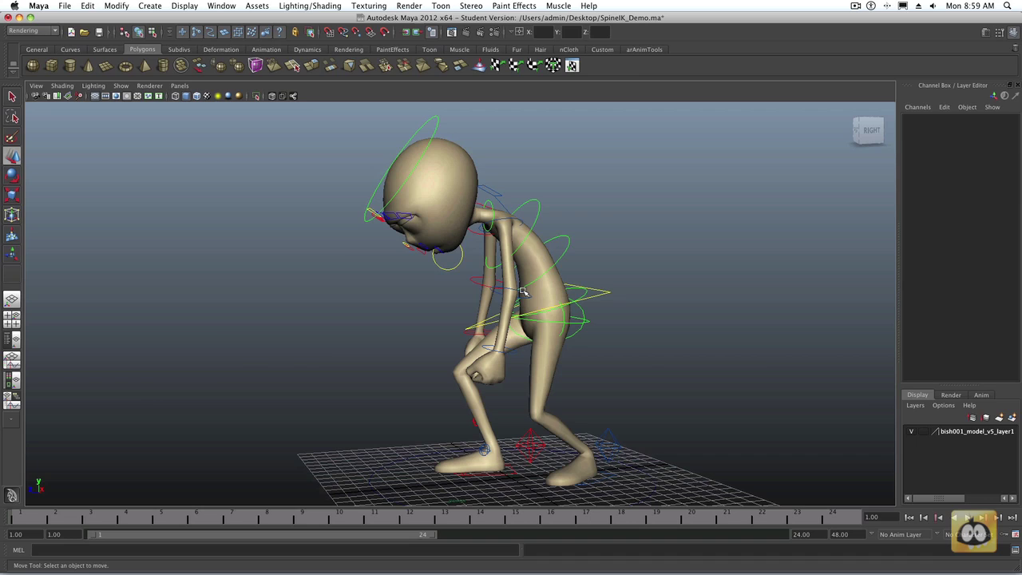